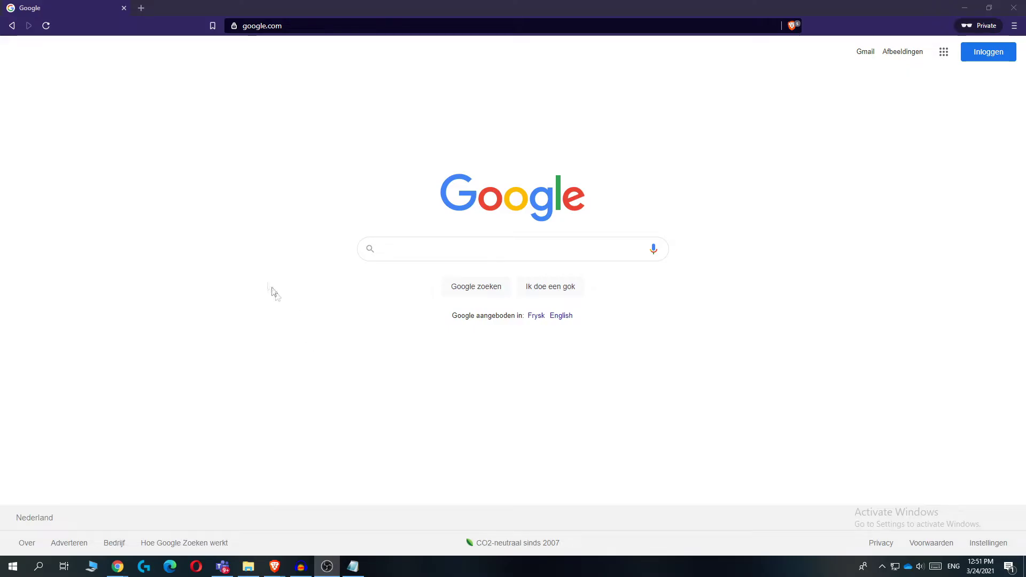
Search Google for 'kahoot' and open the 'Play Kahoot! - Enter game PIN here!' result
click(307, 26)
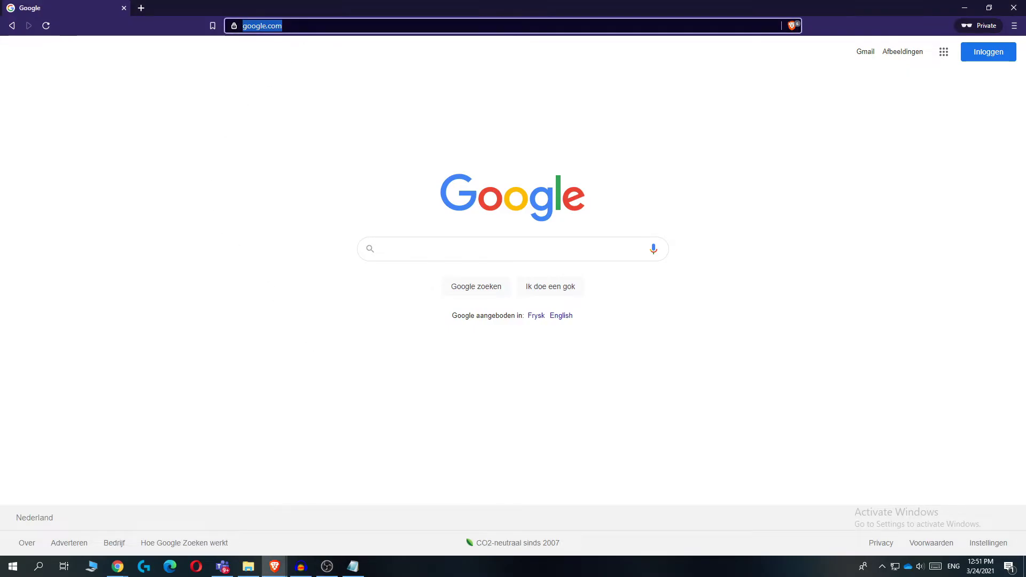
text(kahoot)
key(Return)
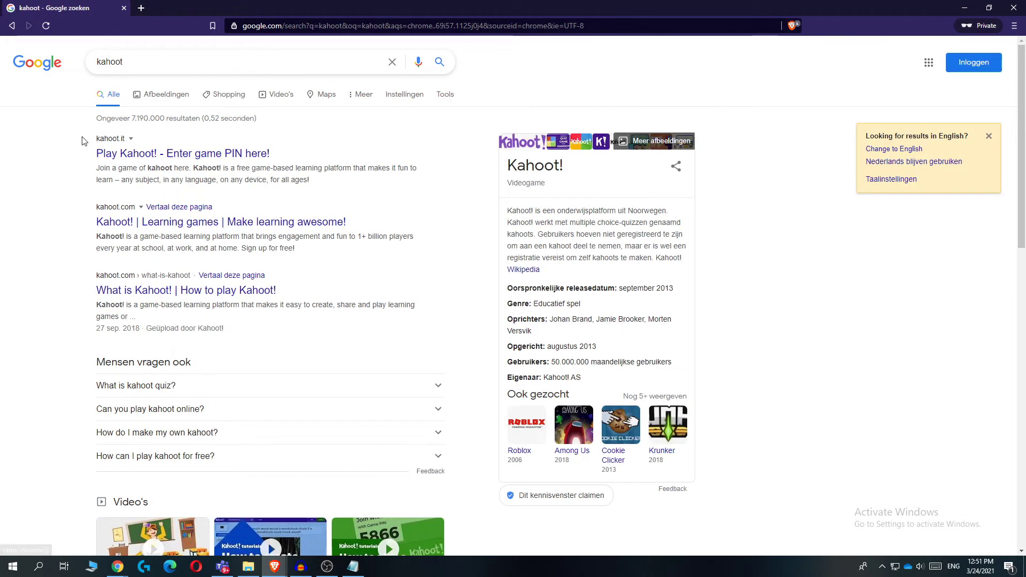
drag(99, 137, 126, 151)
click(133, 154)
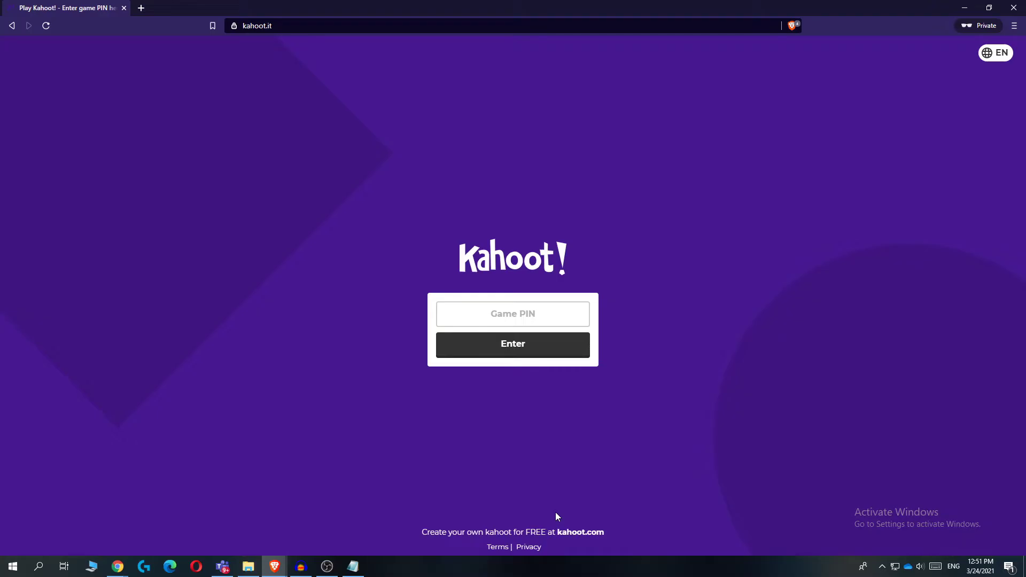
Leave the kahoot.it PIN page for kahoot.com to make your own kahoot
click(570, 541)
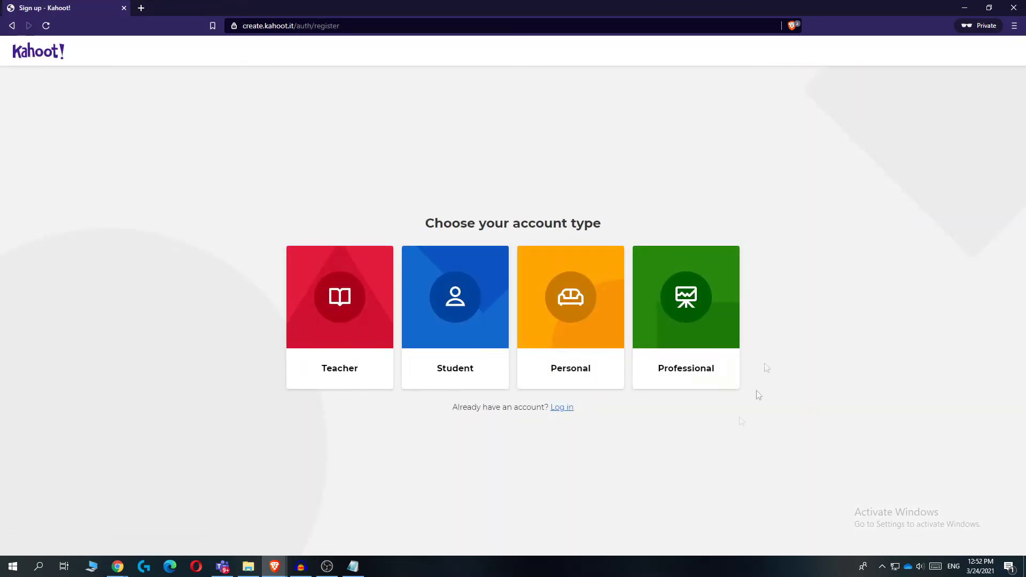
Log in with an existing Kahoot! account and start a new kahoot from Discover
click(558, 409)
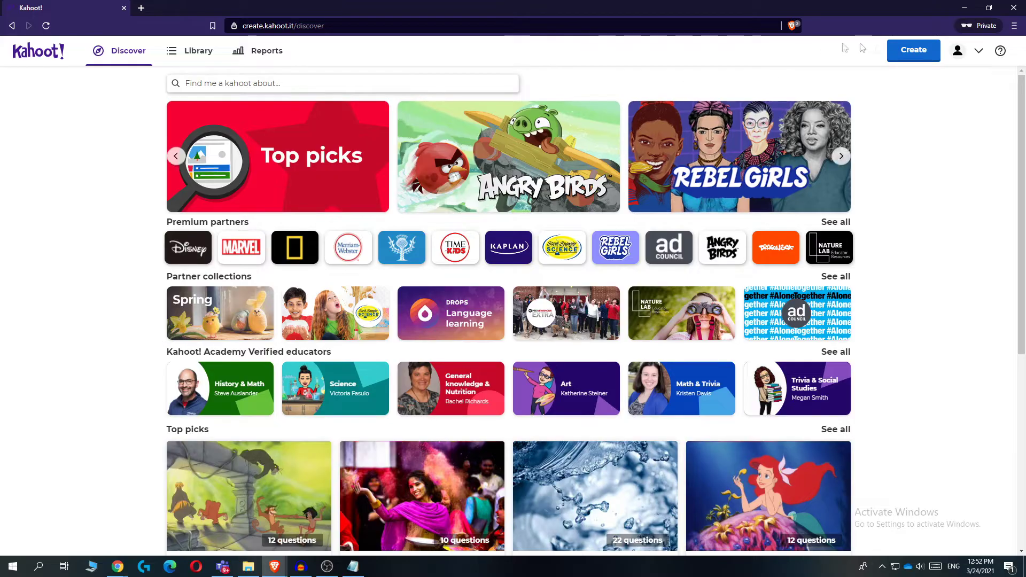
click(914, 59)
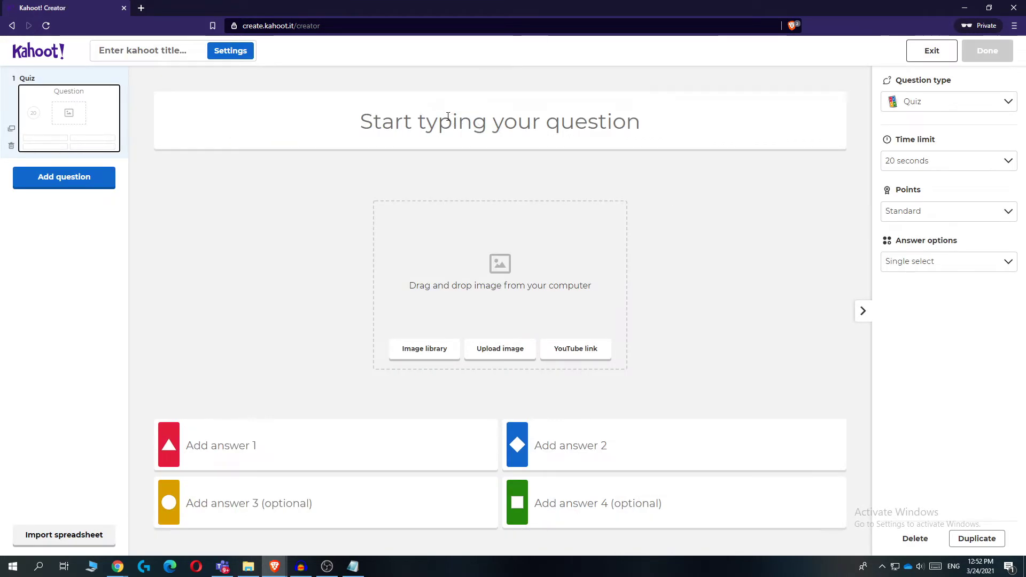
Enter 'what is 2 - 1?' as the text of the new quiz's first question
click(449, 119)
click(407, 176)
click(437, 127)
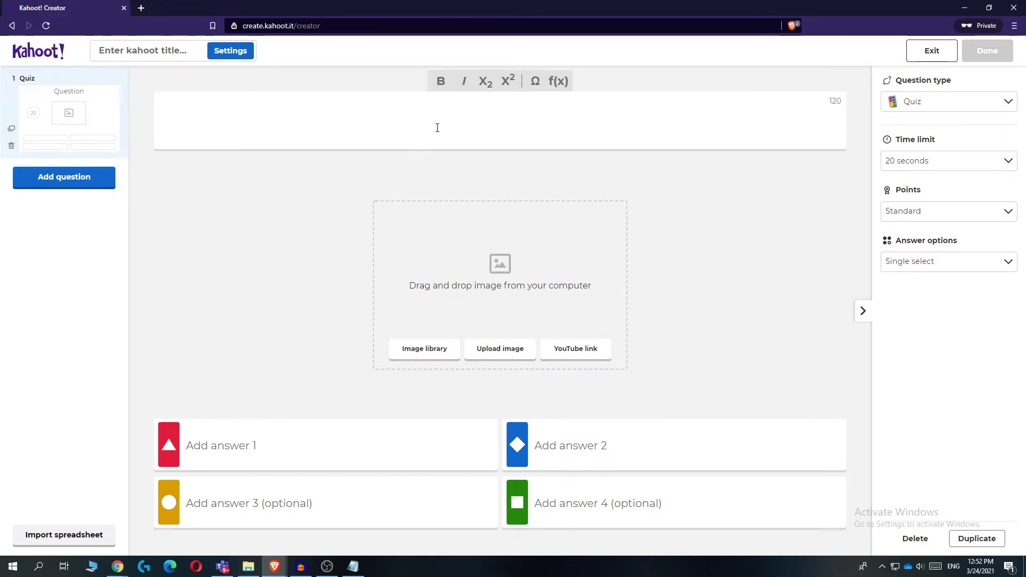
text(what is 2 )
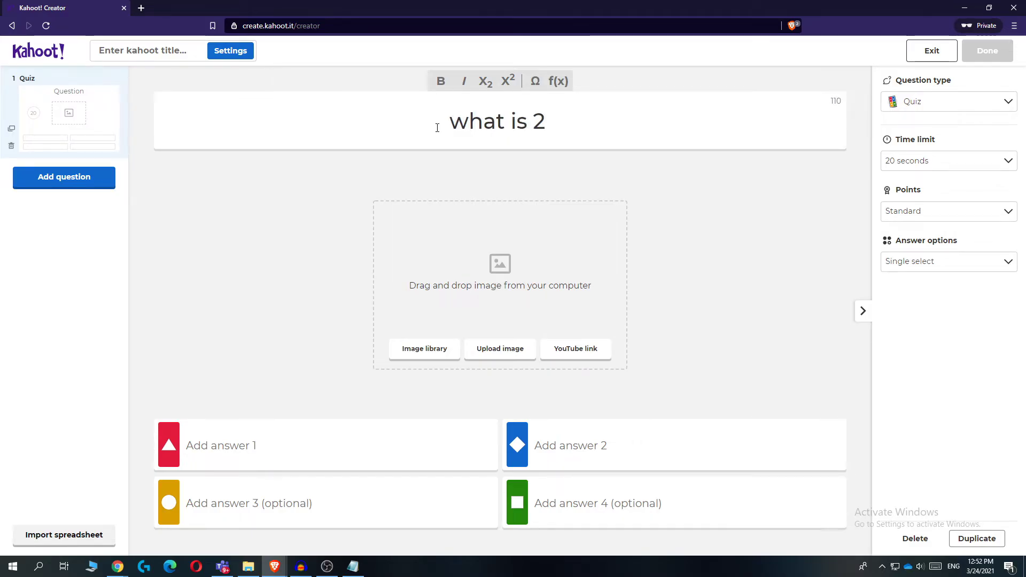
text(- 1)
key(BackSpace)
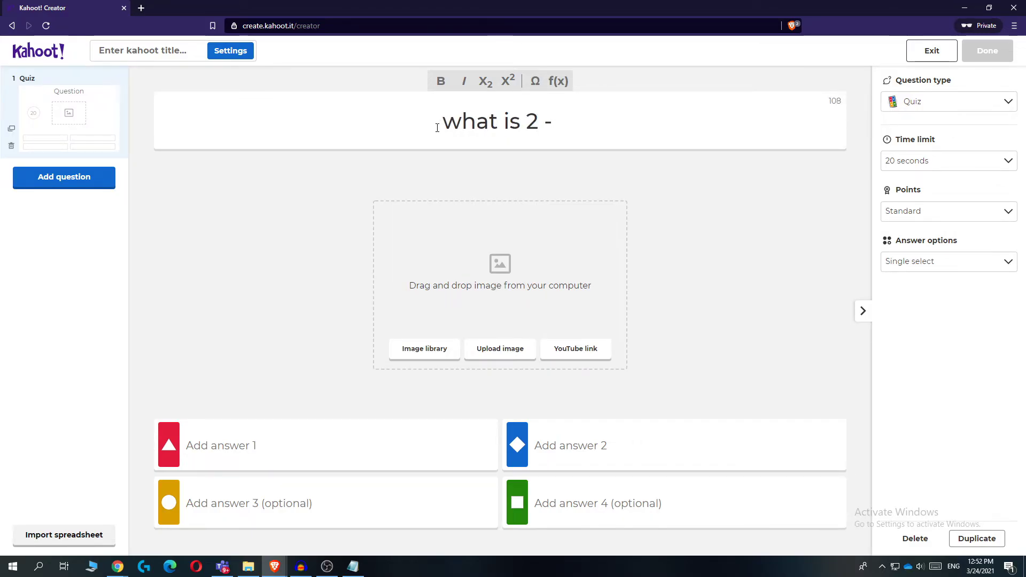
text(1?)
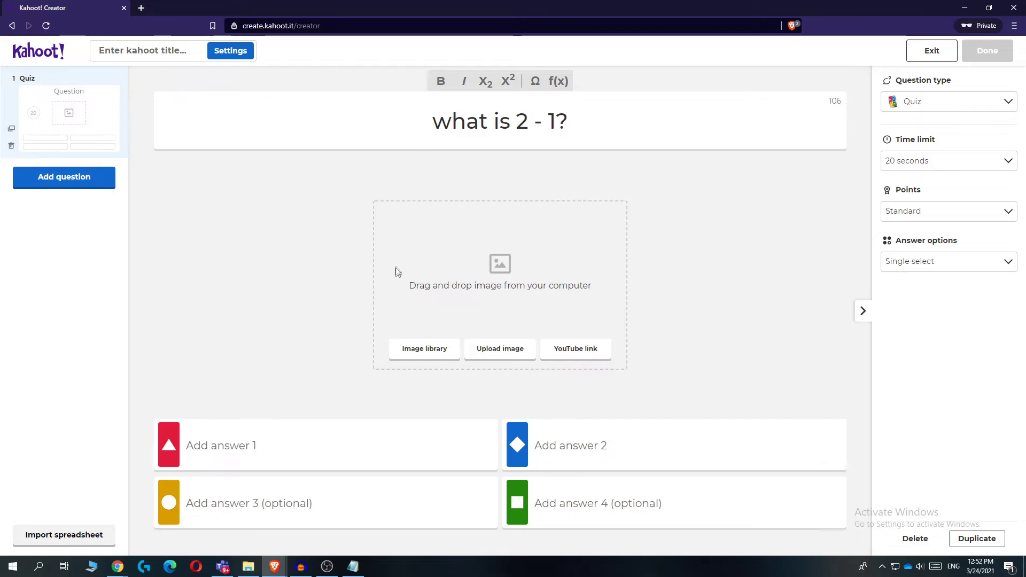
drag(411, 296, 543, 284)
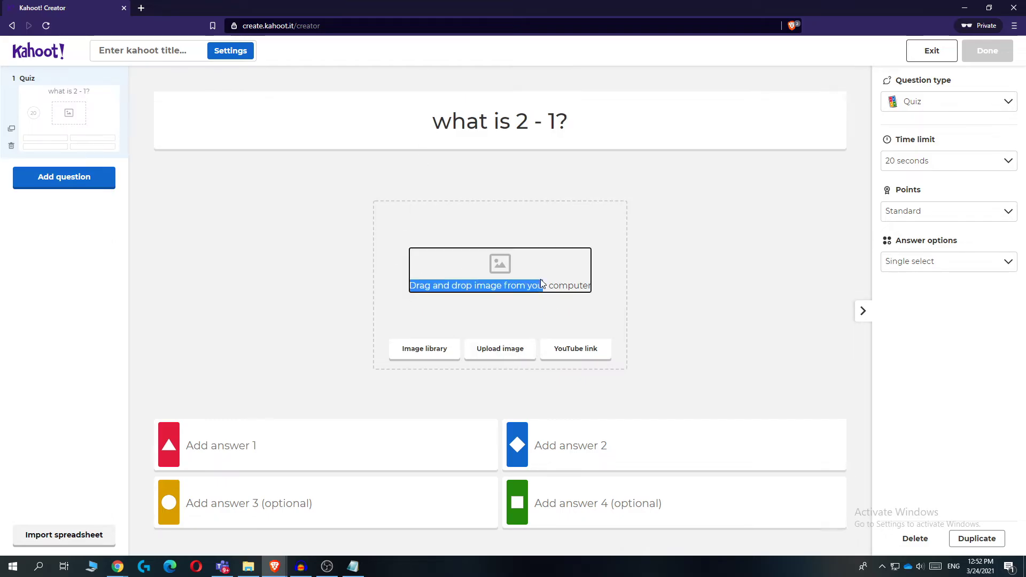
click(684, 286)
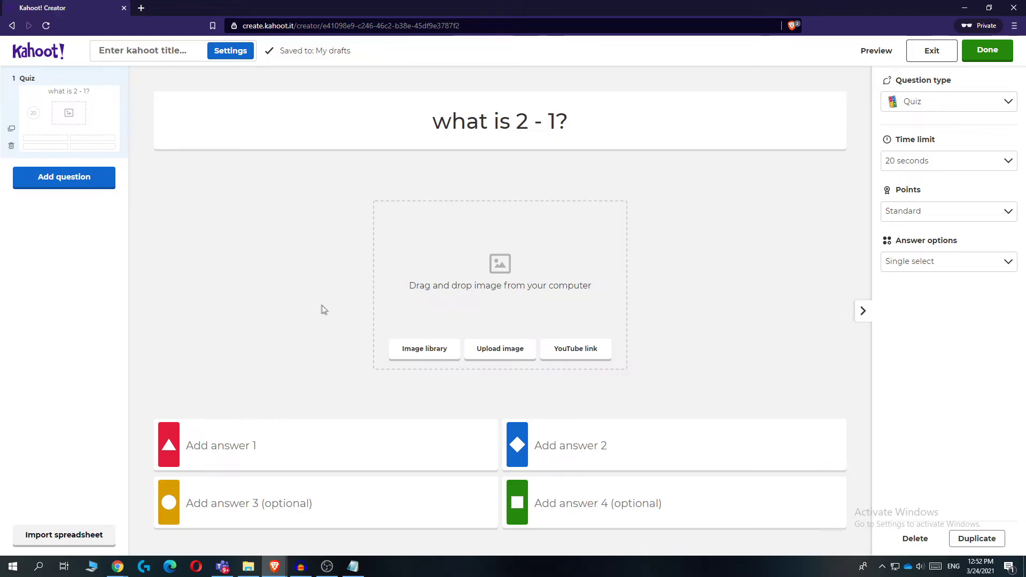
click(224, 445)
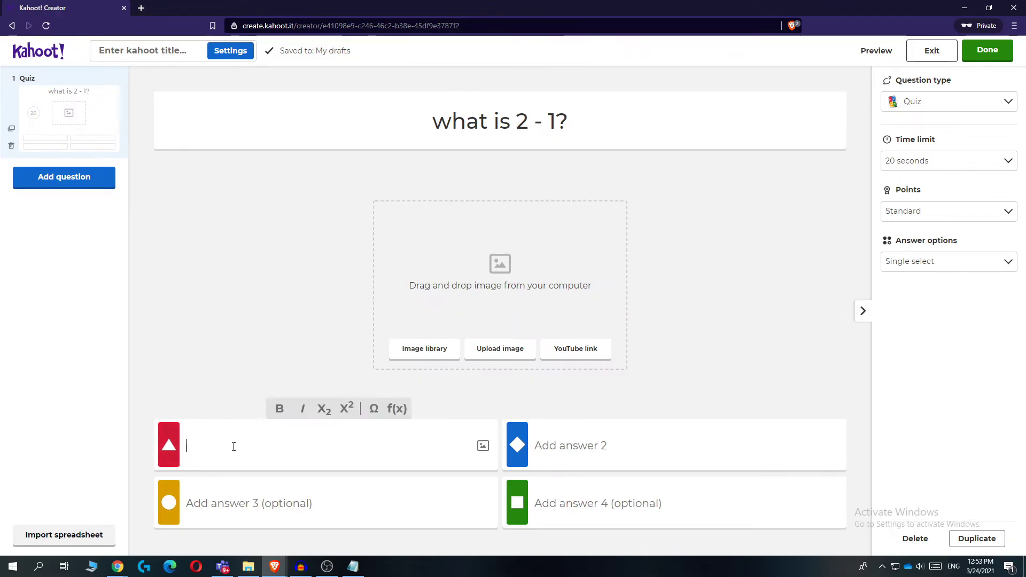
Fill the four answer boxes with 1, 3, 4 and 5
text(1)
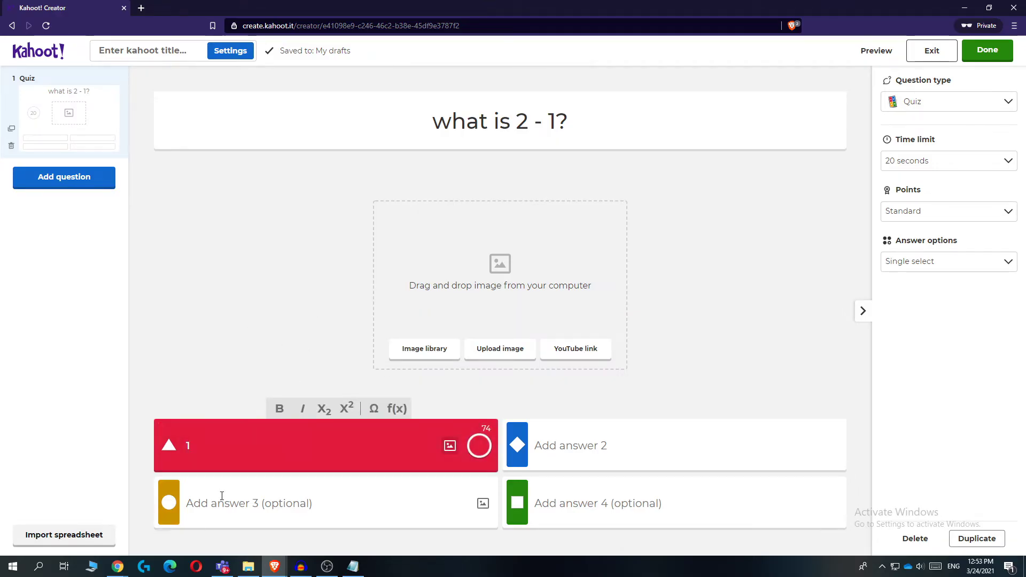
click(222, 499)
text(3)
click(568, 445)
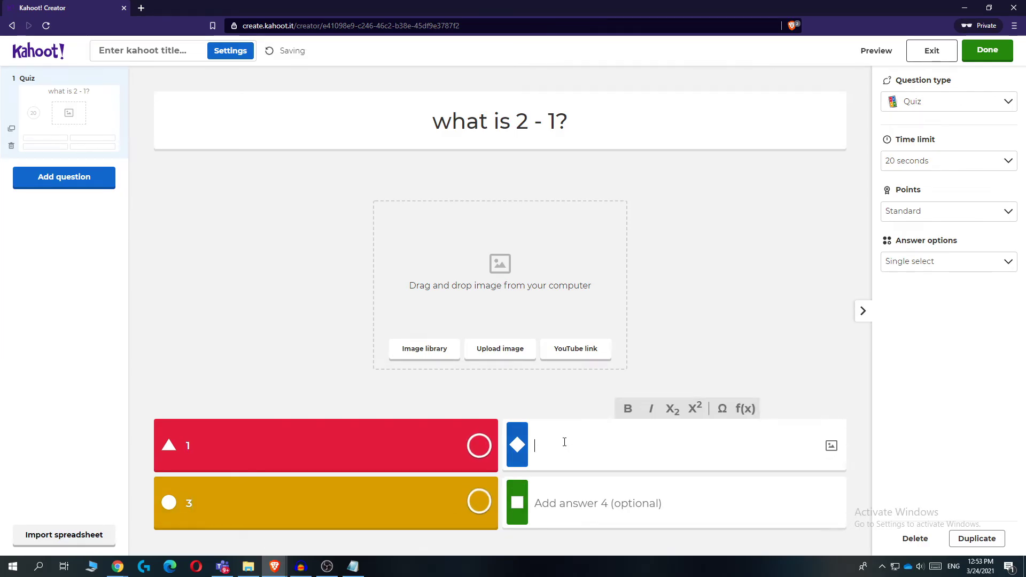
text(4)
click(576, 507)
text(5)
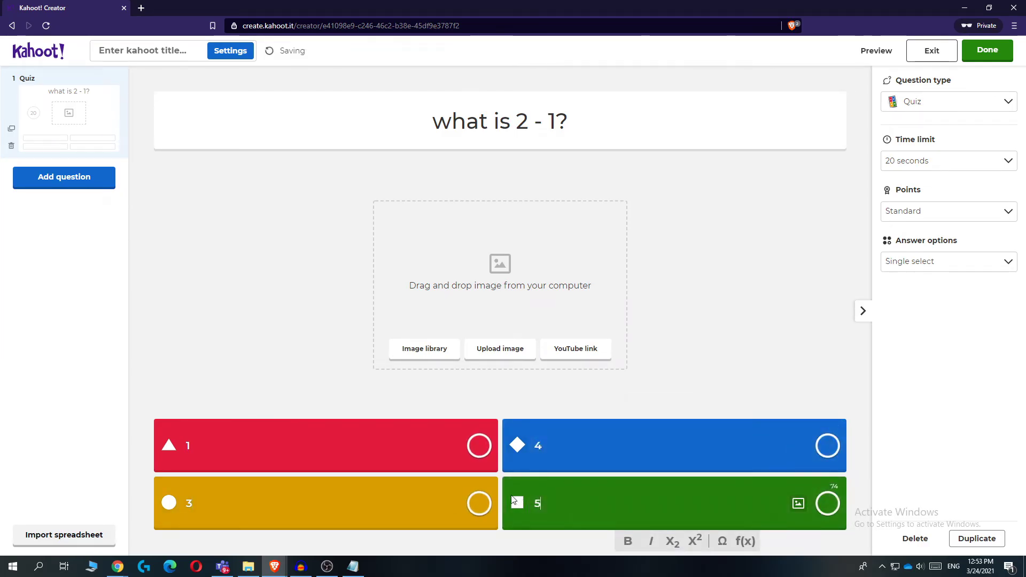
click(348, 394)
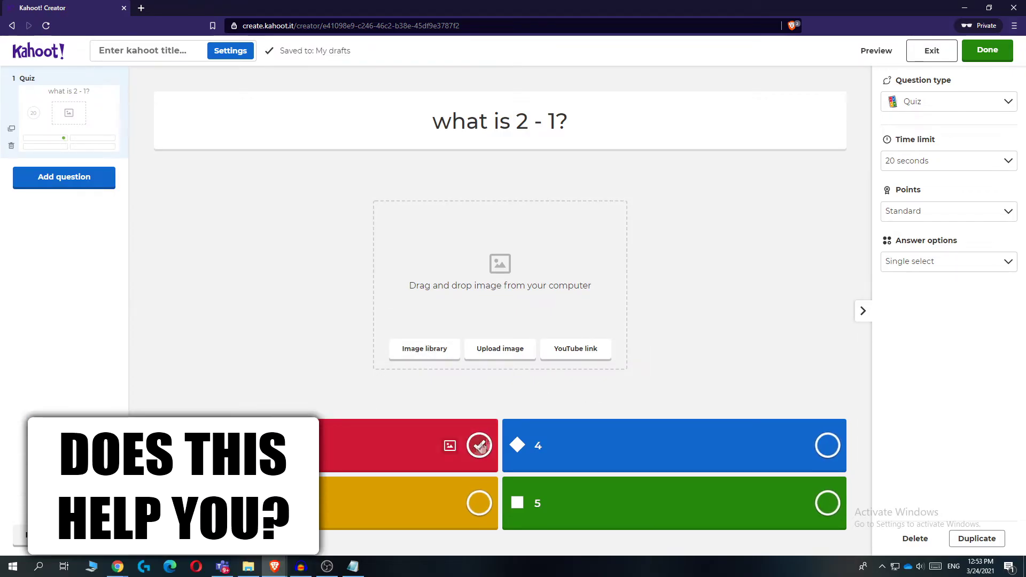
Mark 1 as the only correct answer, clearing the ticks from 3, 4 and 5
click(473, 449)
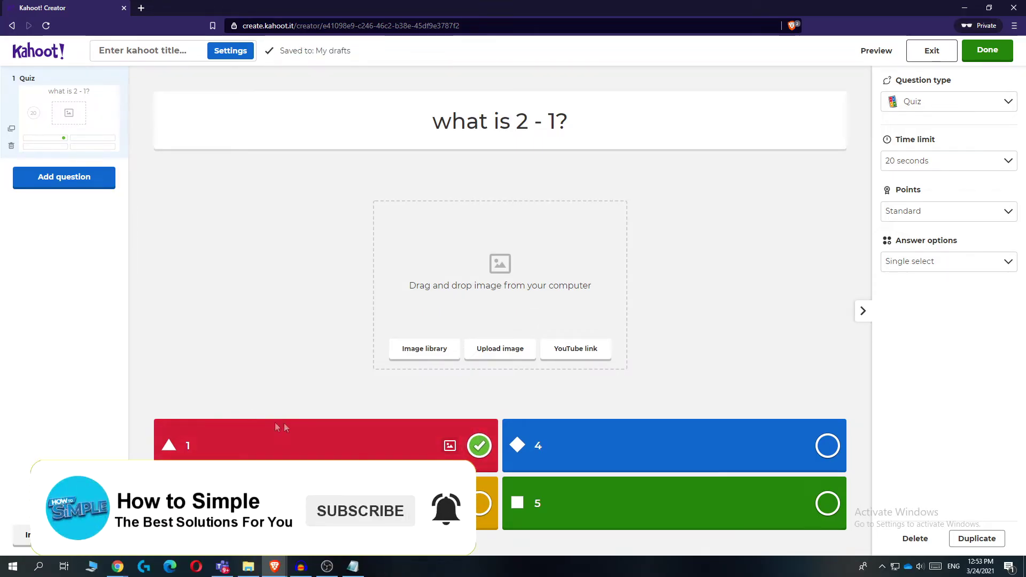
click(478, 503)
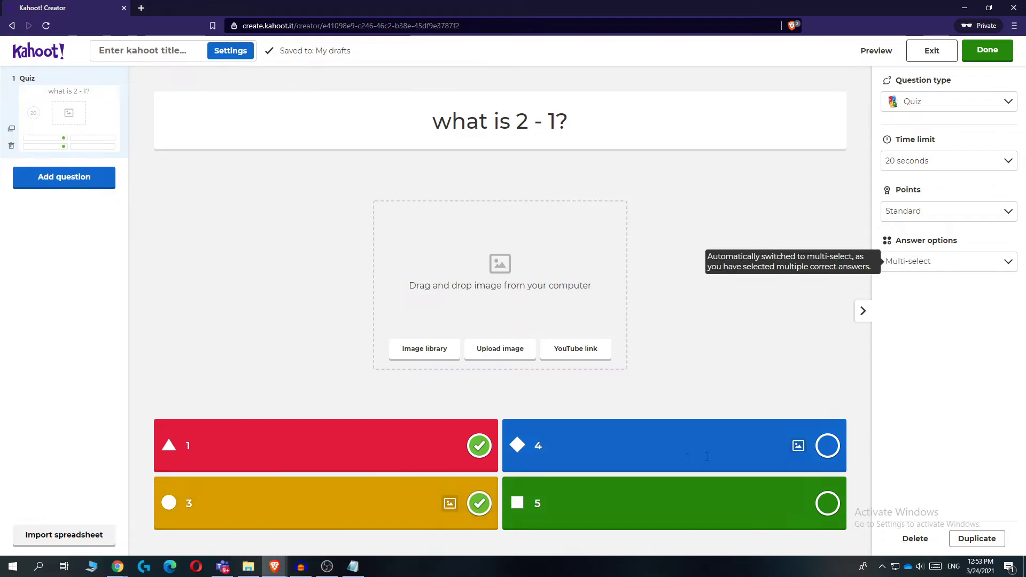
click(827, 446)
click(827, 503)
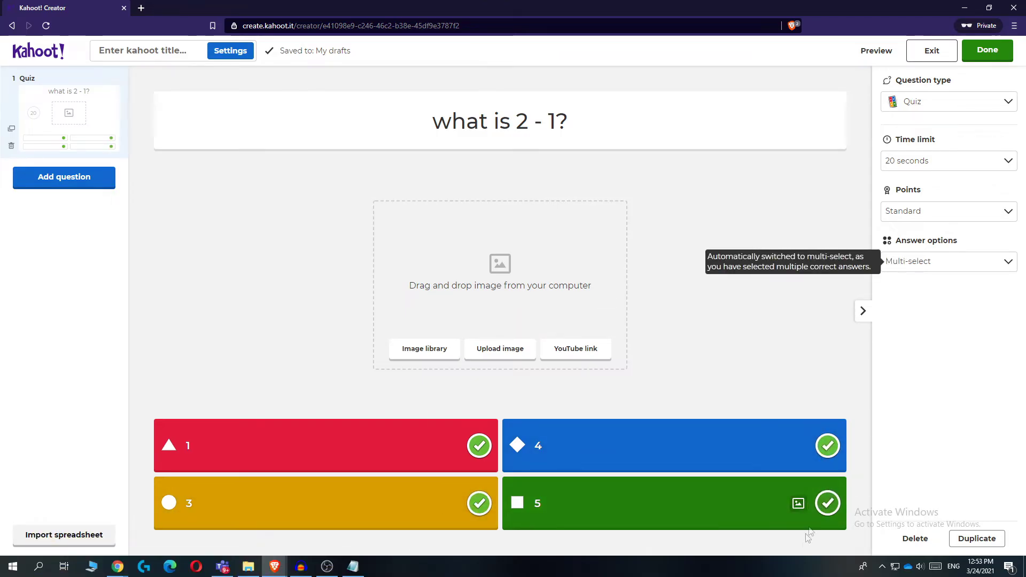
click(827, 503)
click(827, 445)
click(479, 502)
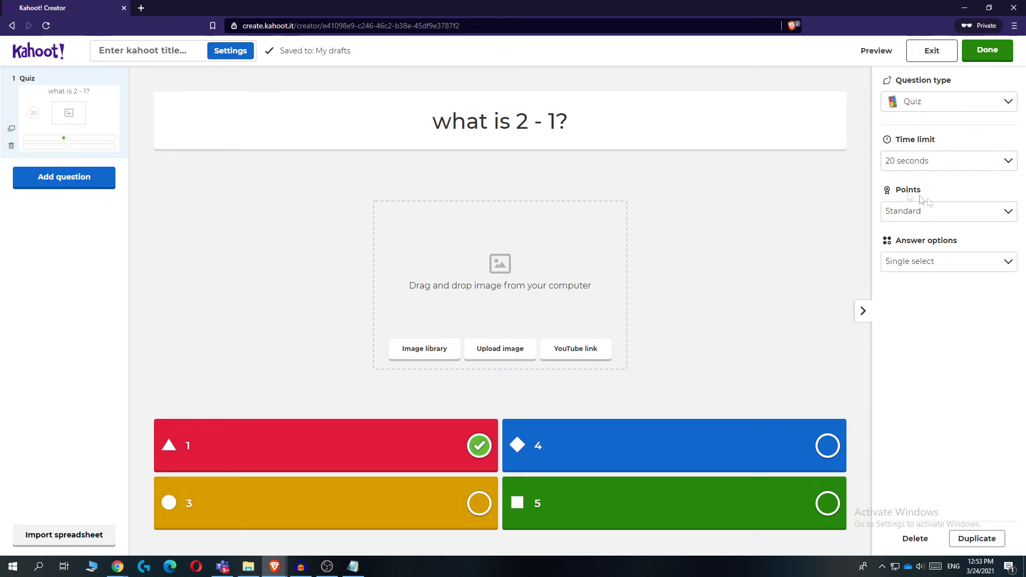
drag(951, 149, 916, 157)
click(932, 165)
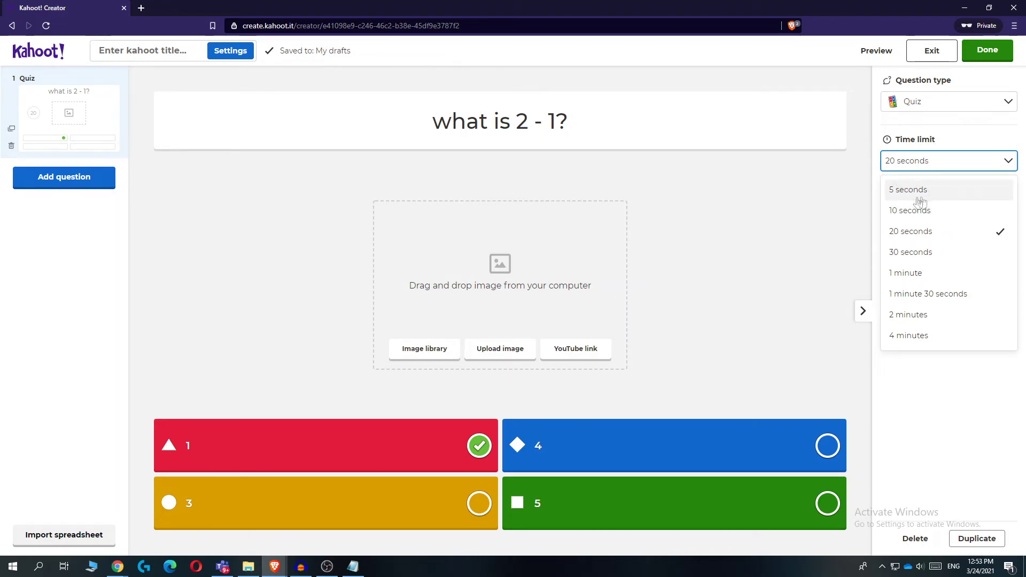
click(917, 369)
click(912, 214)
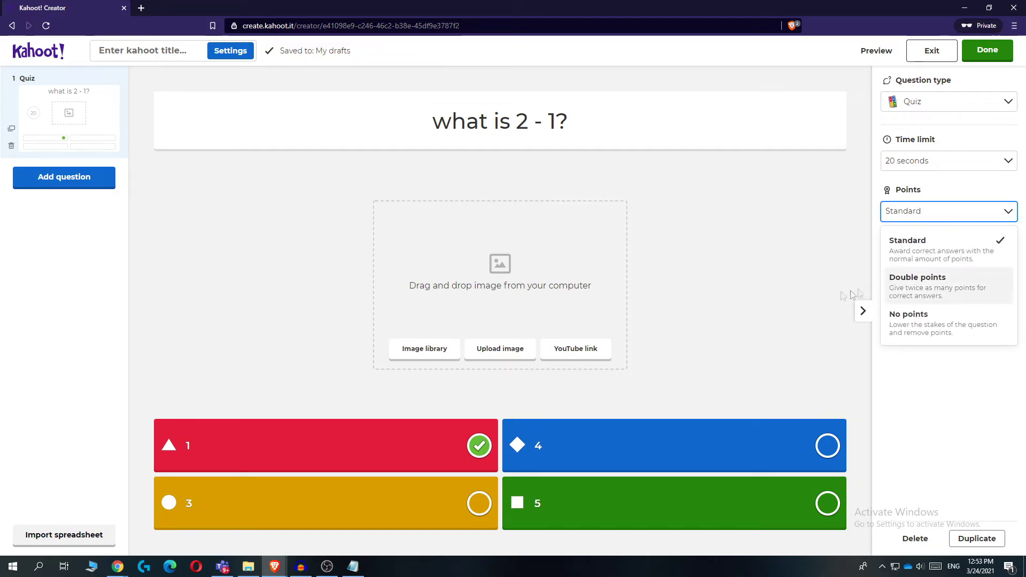
click(936, 209)
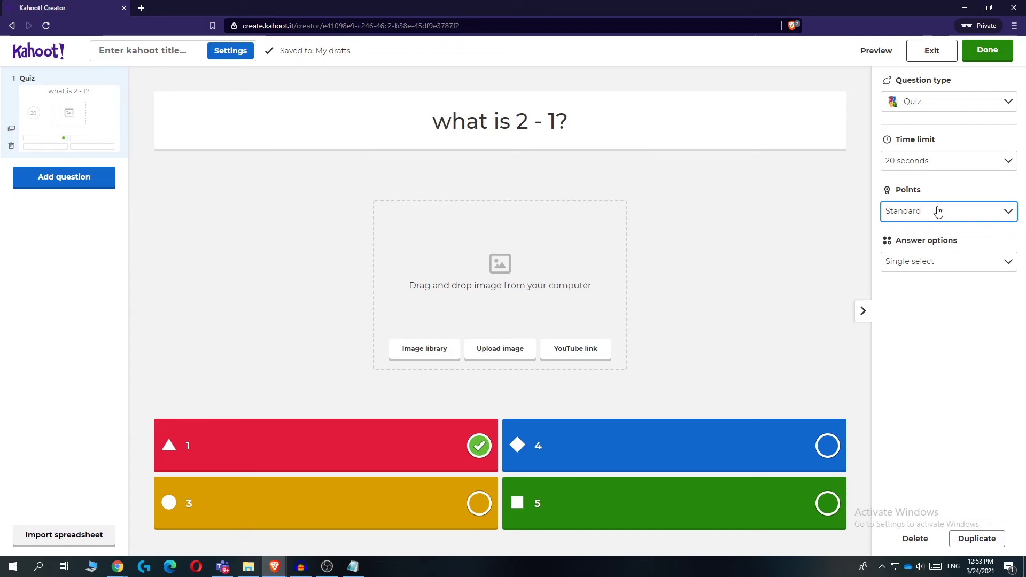
click(909, 218)
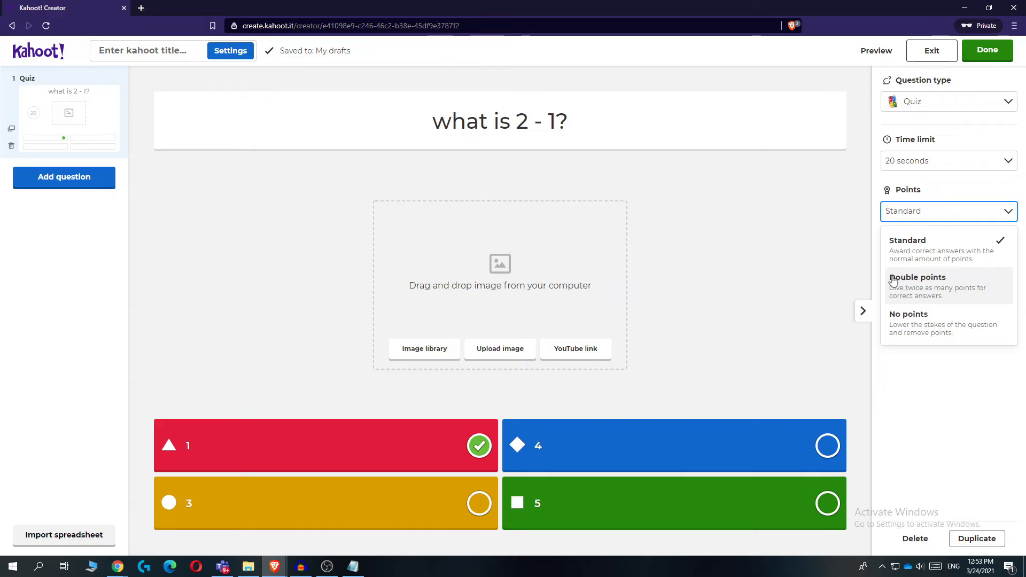
click(920, 216)
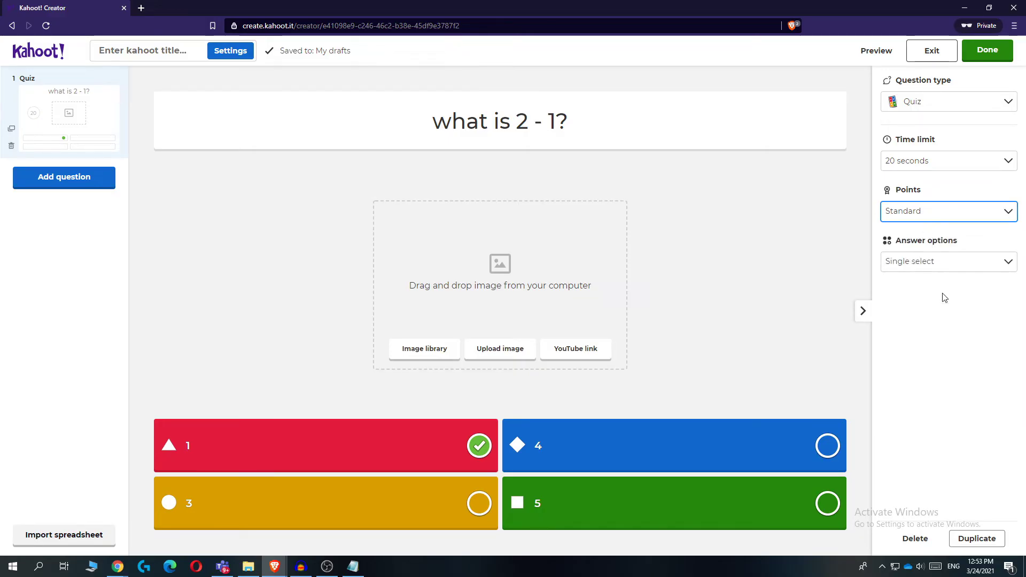
click(911, 270)
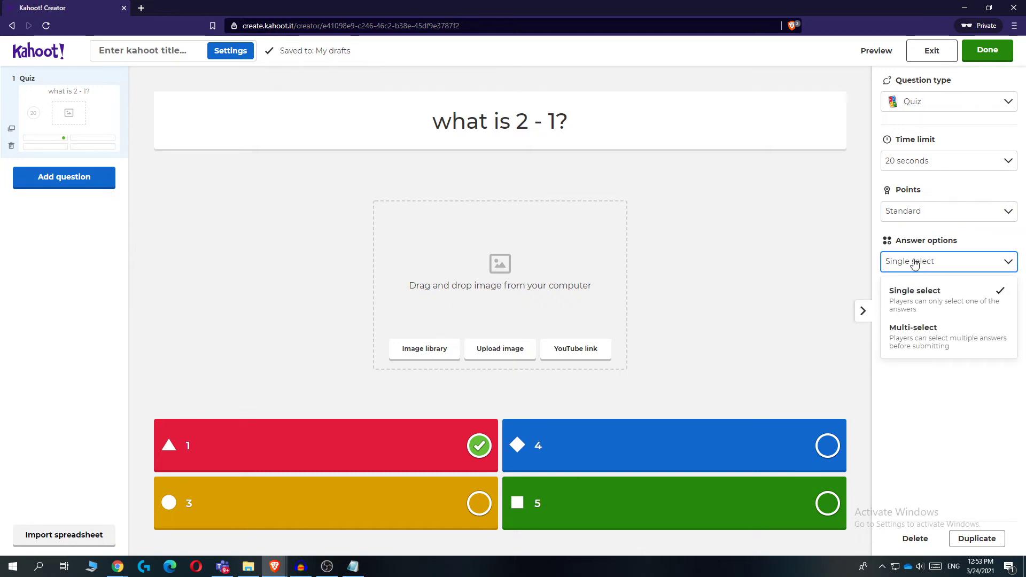
click(934, 334)
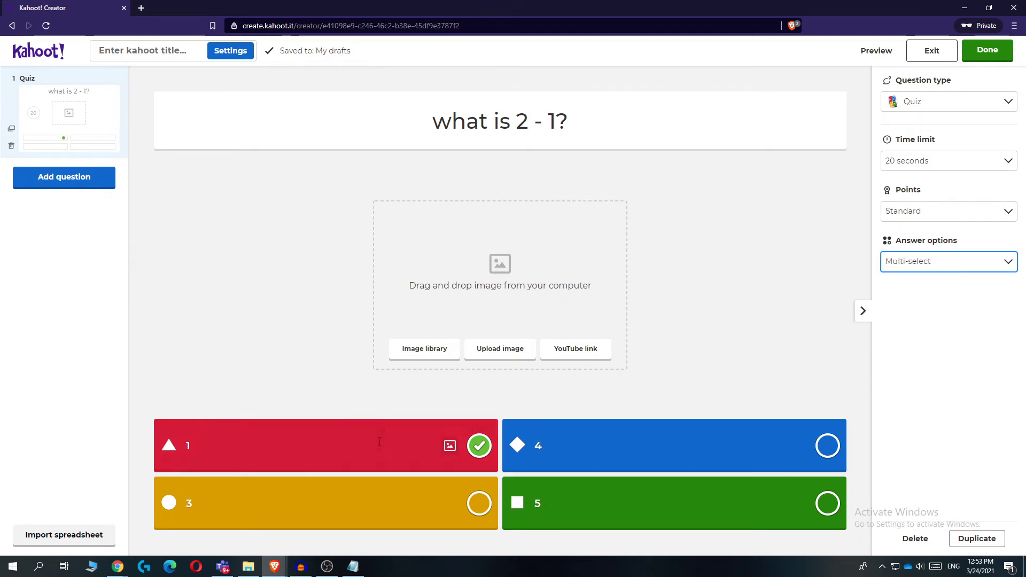
click(921, 263)
click(924, 303)
click(957, 101)
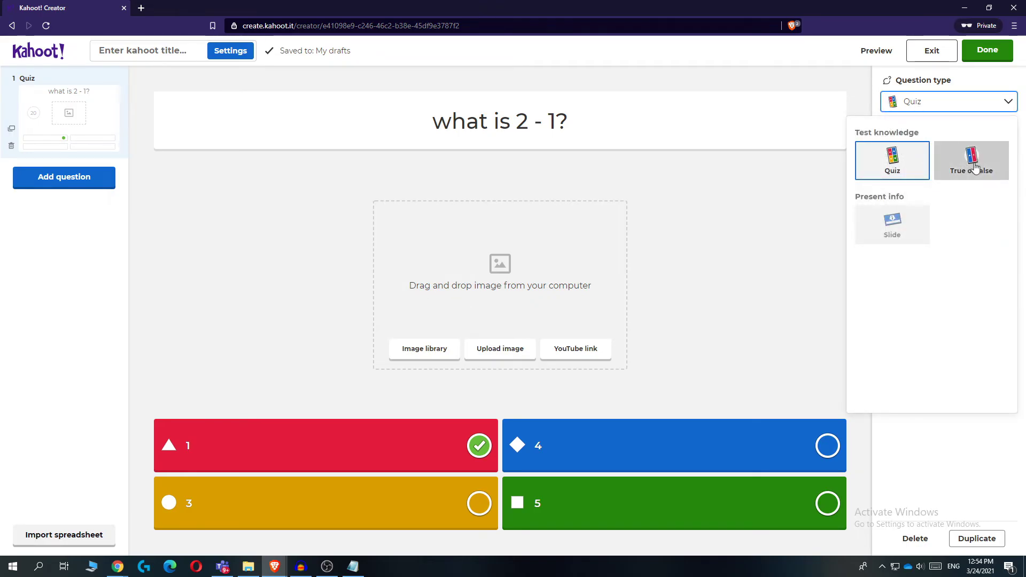
click(944, 179)
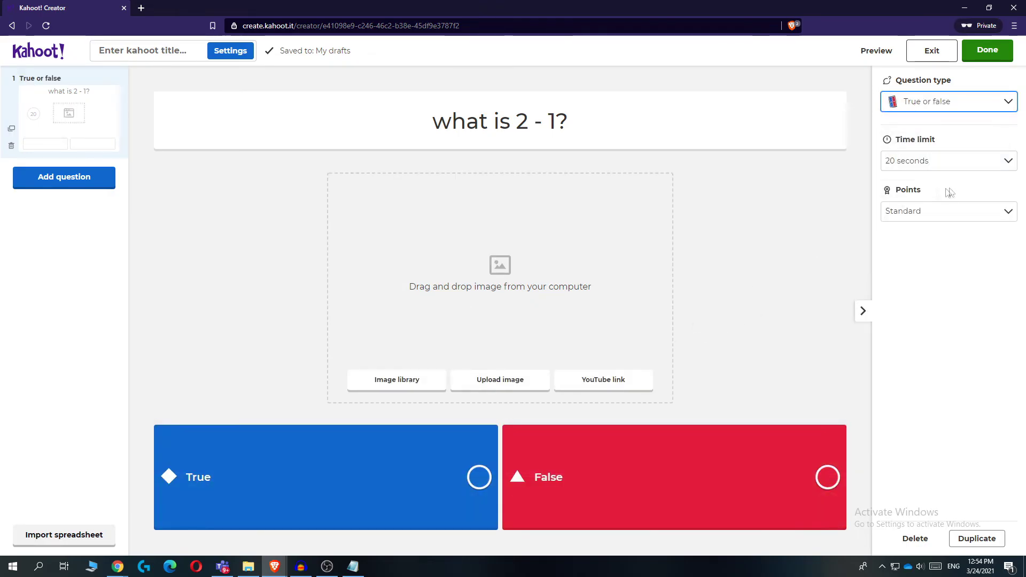
drag(463, 119, 602, 108)
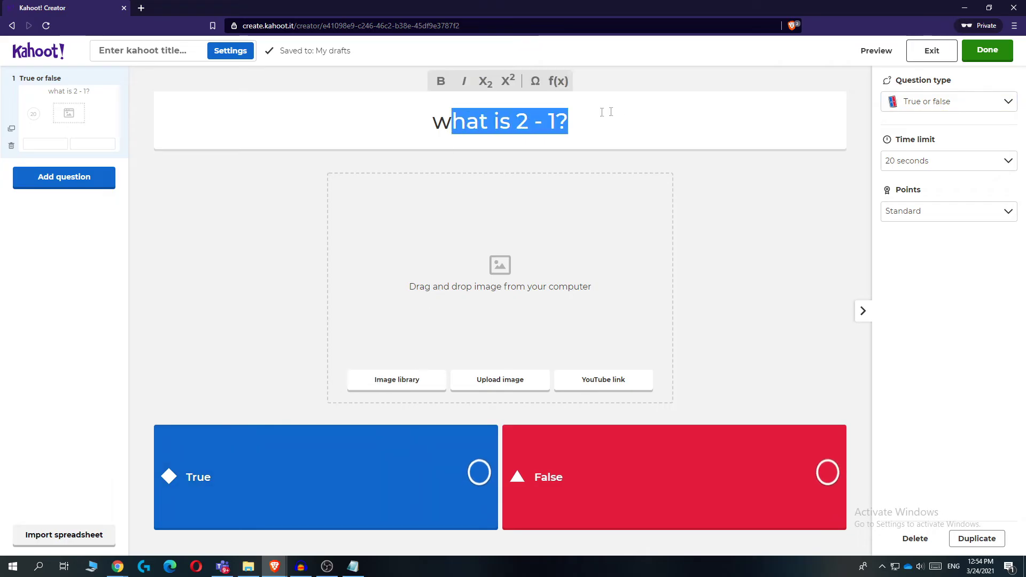
click(632, 115)
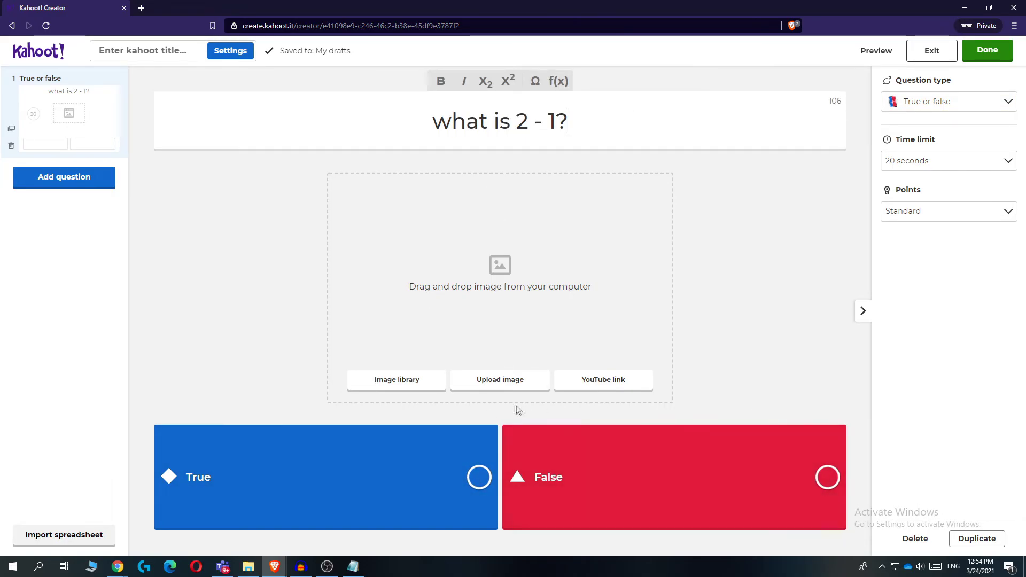
click(909, 101)
click(888, 170)
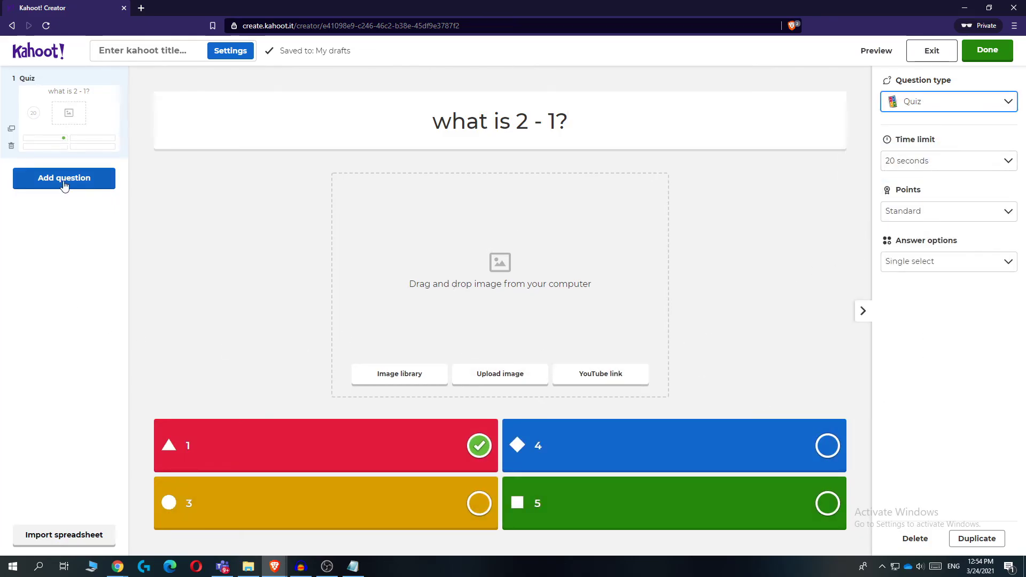
Add a blank second quiz question, then bring up the kahoot summary
click(58, 182)
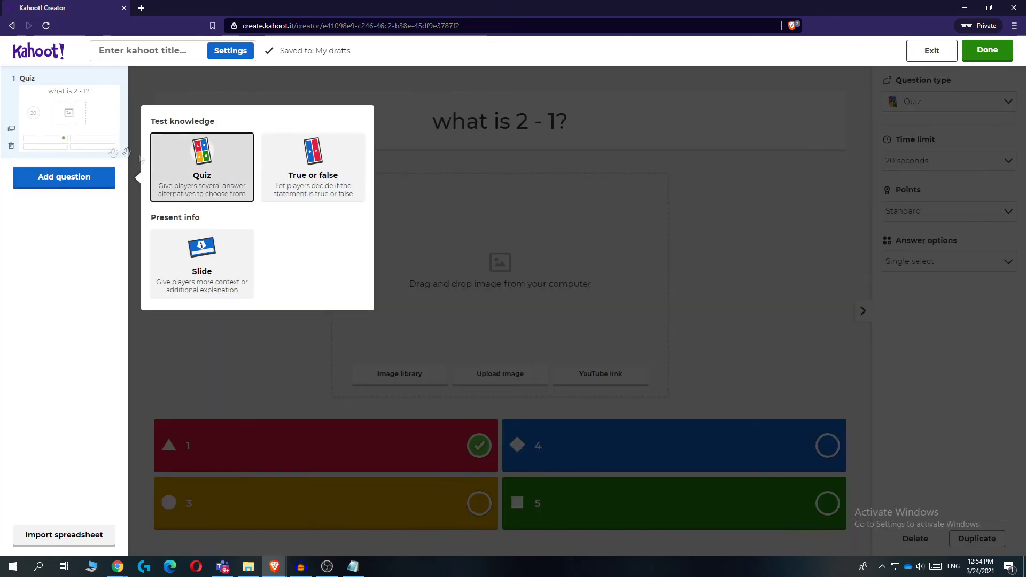
click(213, 182)
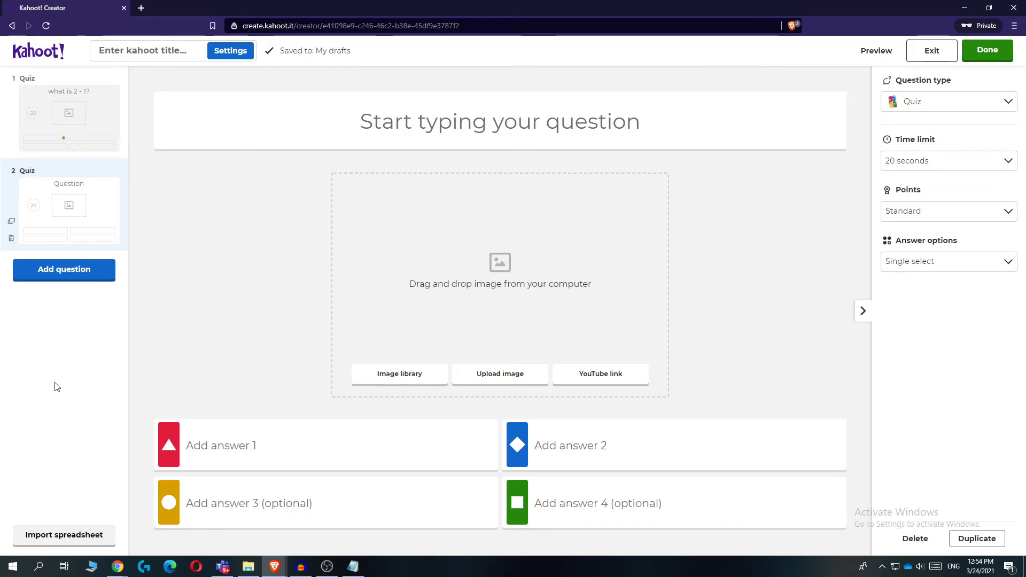
click(114, 51)
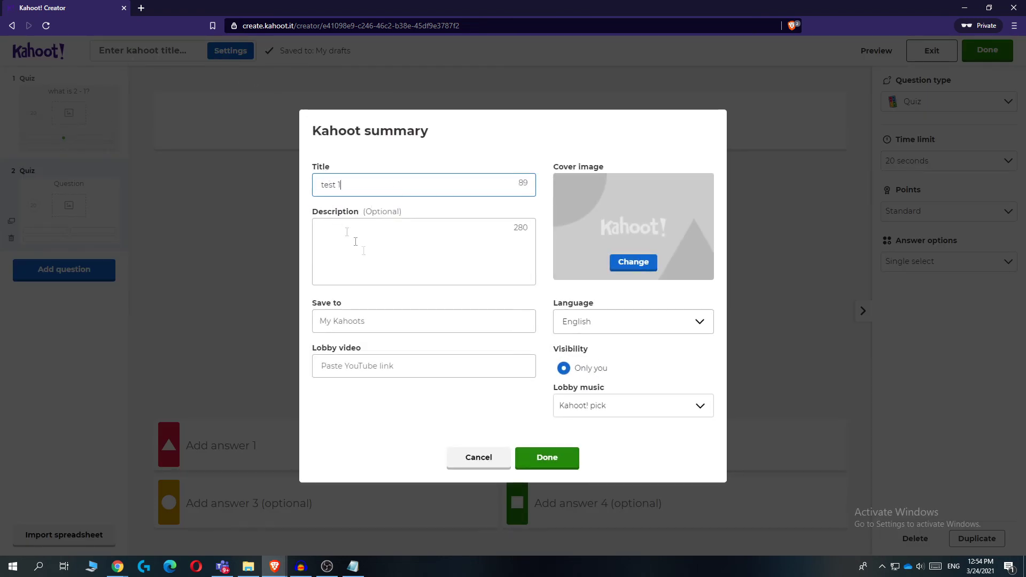
Save the summary with title 'test 1' and no description, then finish the kahoot
click(348, 244)
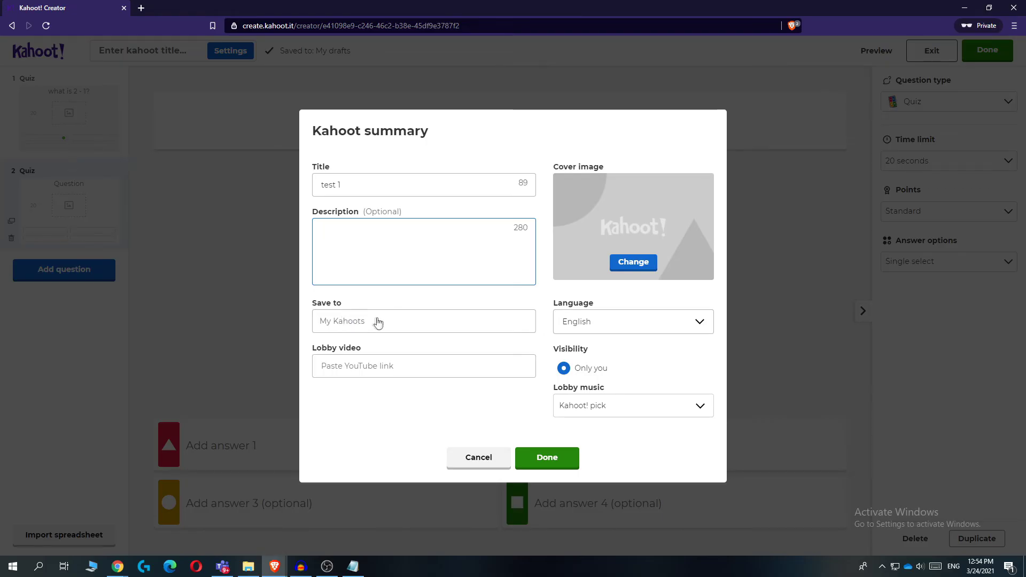
click(565, 377)
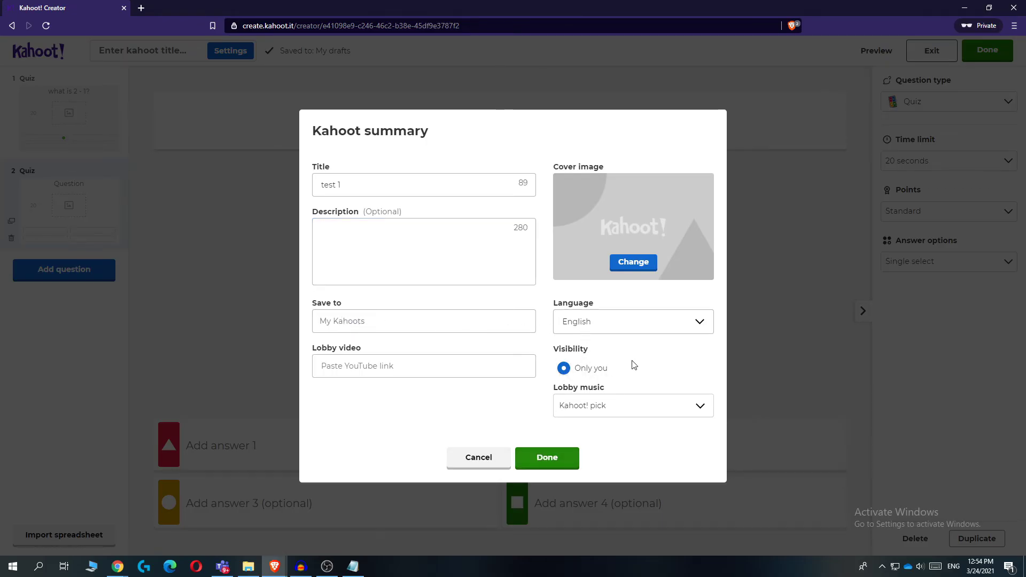
click(548, 458)
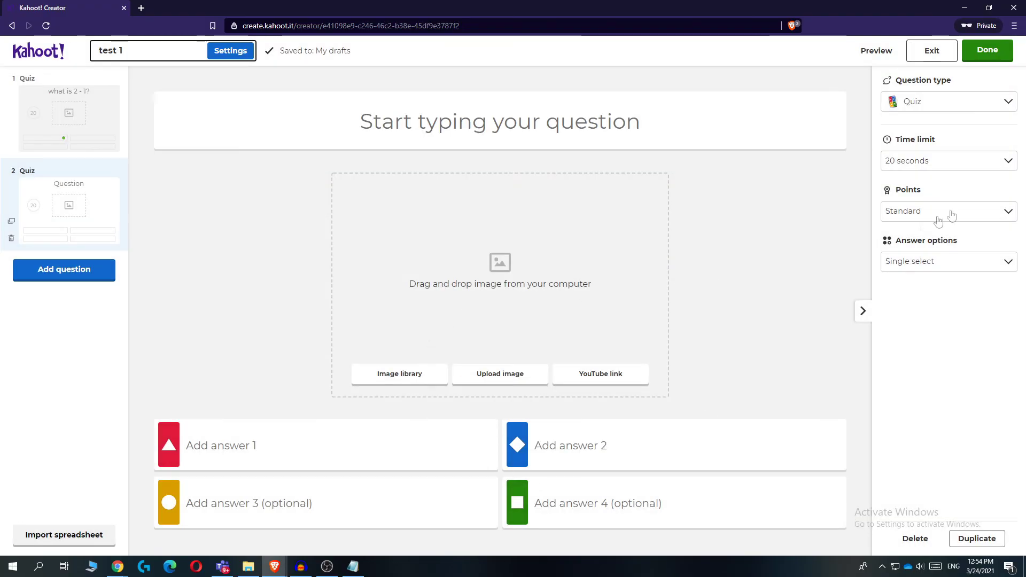
click(979, 56)
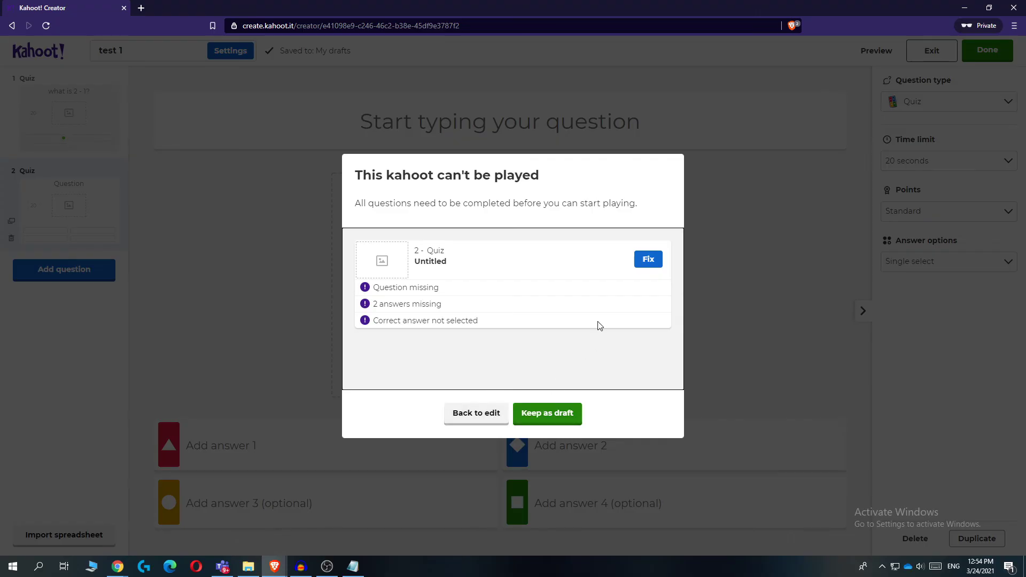
Keep 'test 1' as a draft and reopen its incomplete second question
drag(517, 320, 415, 357)
click(600, 304)
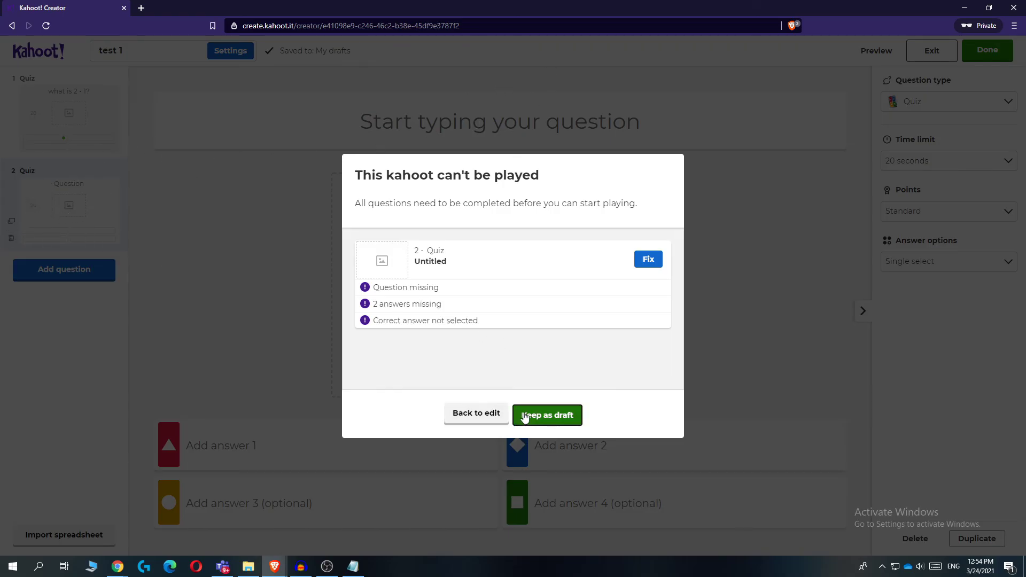
click(526, 415)
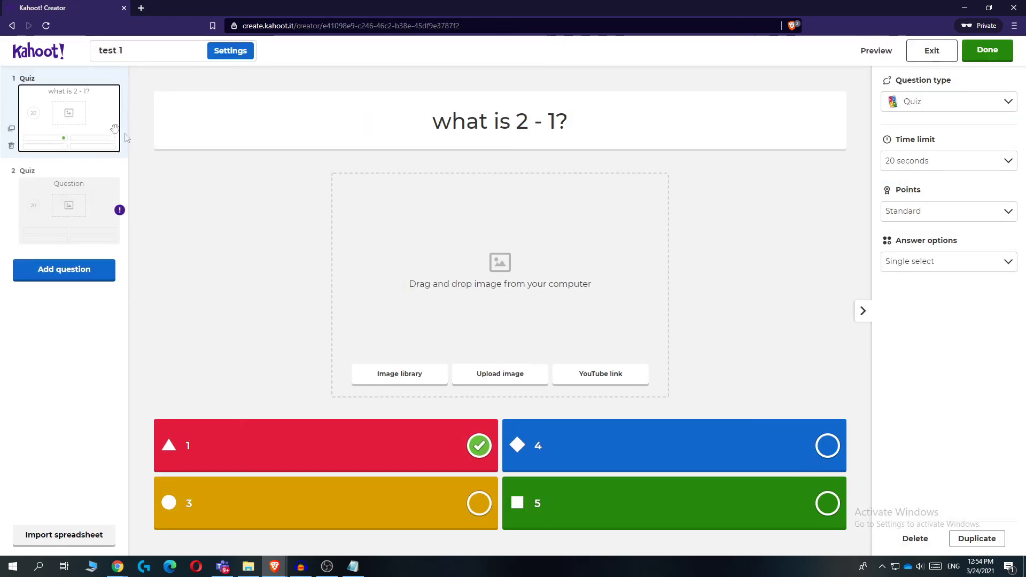
click(49, 195)
Delete the empty second question and finish 'test 1' to reach its play page
click(11, 238)
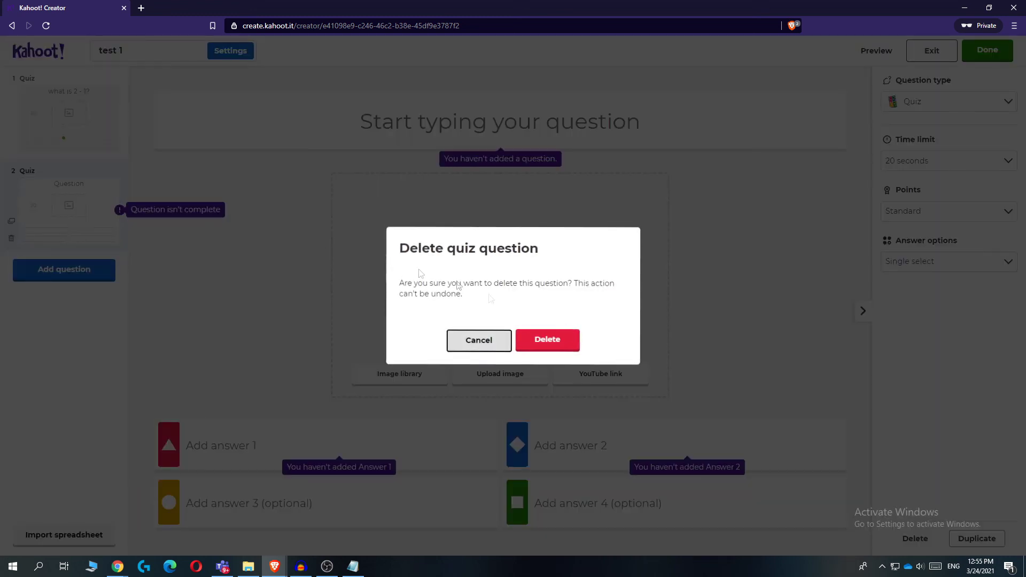
click(543, 340)
click(988, 48)
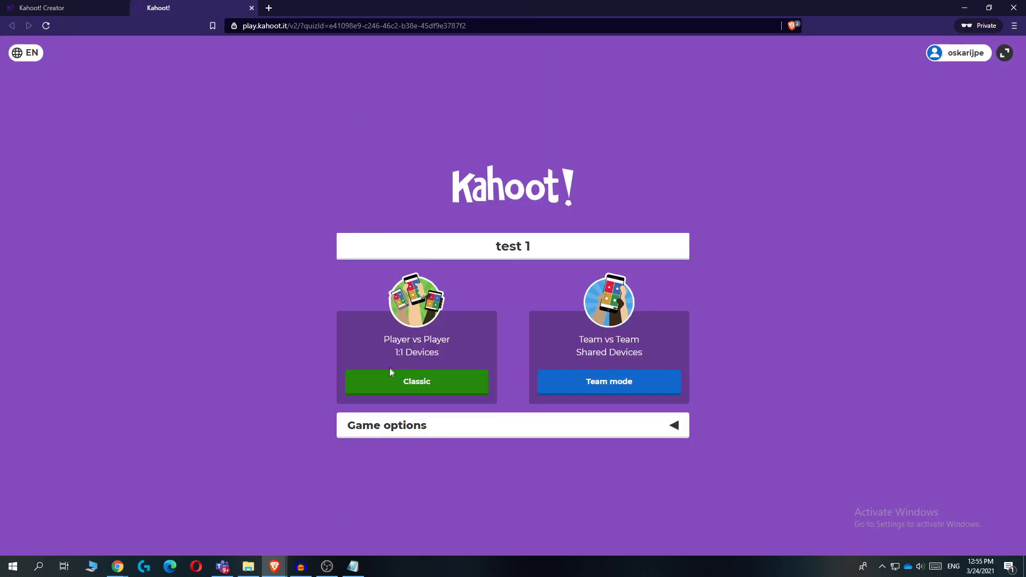
Launch 'test 1' in Classic player-versus-player mode
click(467, 378)
click(424, 377)
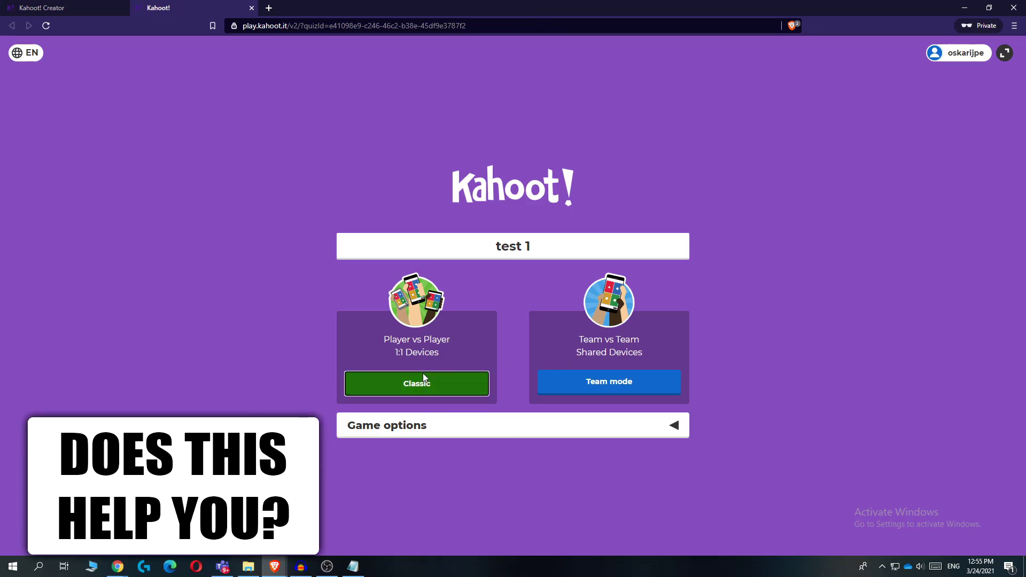